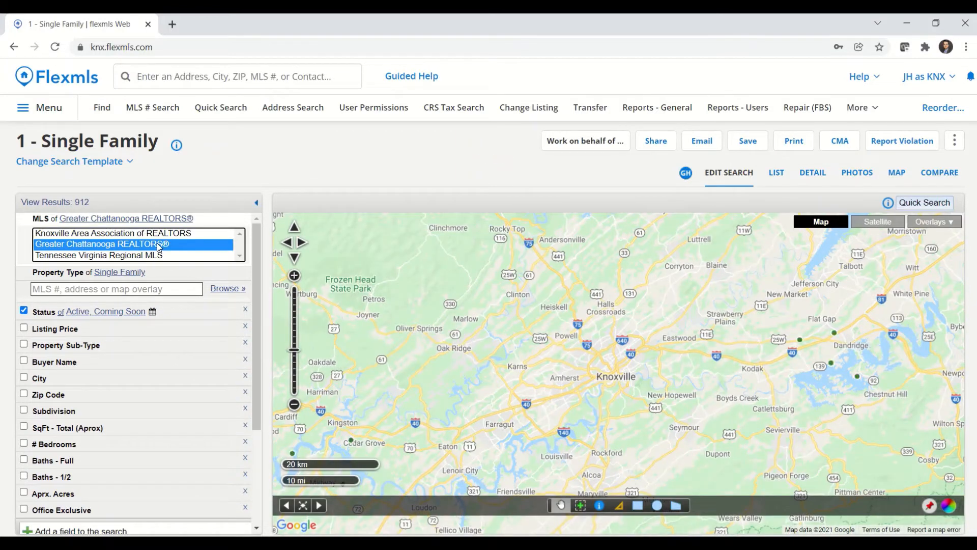
Switch the search's MLS to Greater Chattanooga REALTORS® and review the property types and search fields it offers.
click(135, 255)
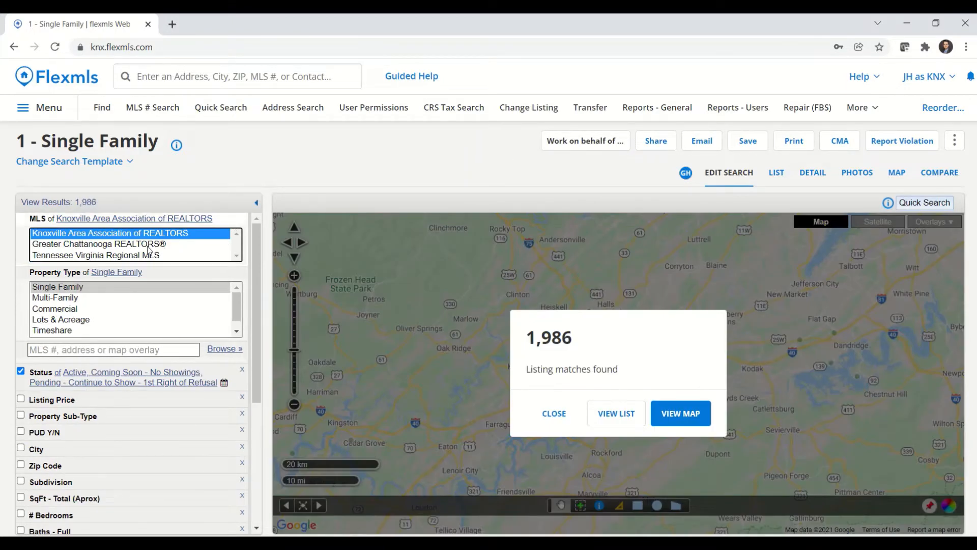
click(149, 245)
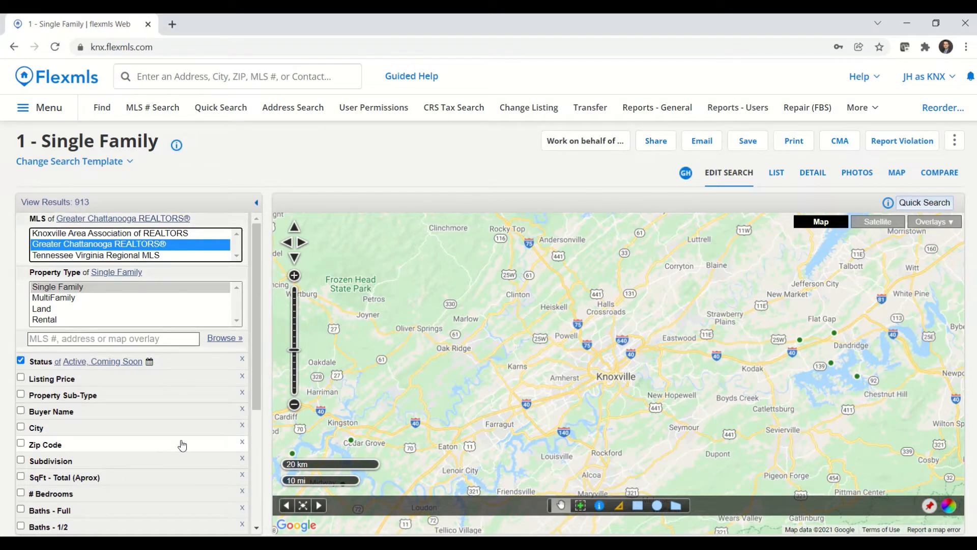
scroll(181, 446, down, 3)
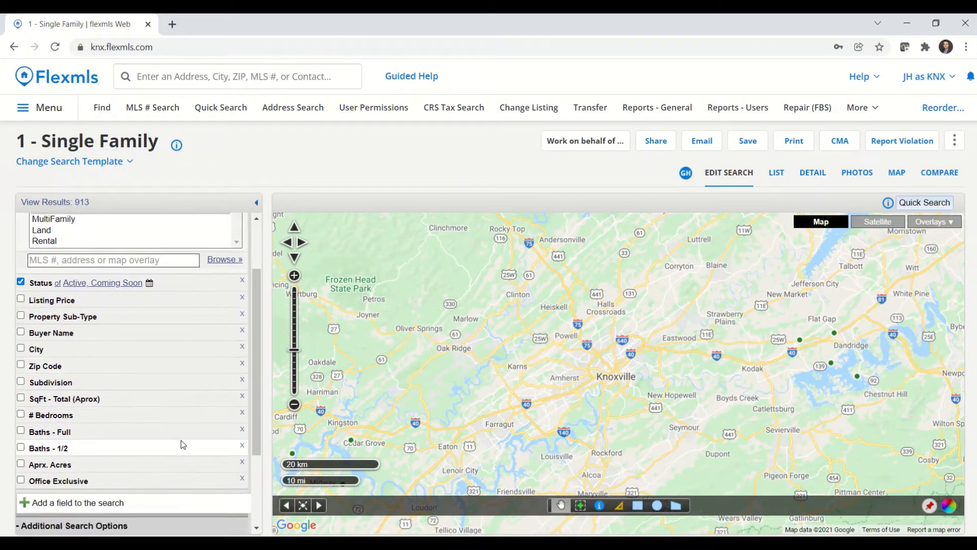
scroll(183, 444, up, 3)
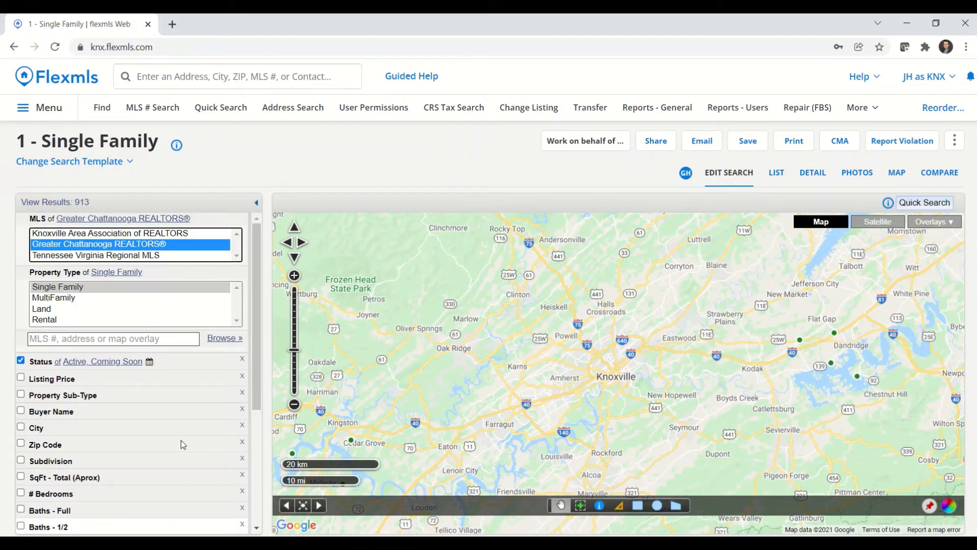
Switch the MLS to Knoxville Area Association of REALTORS and back to Greater Chattanooga REALTORS®, and browse the additional fields available for the search.
click(129, 234)
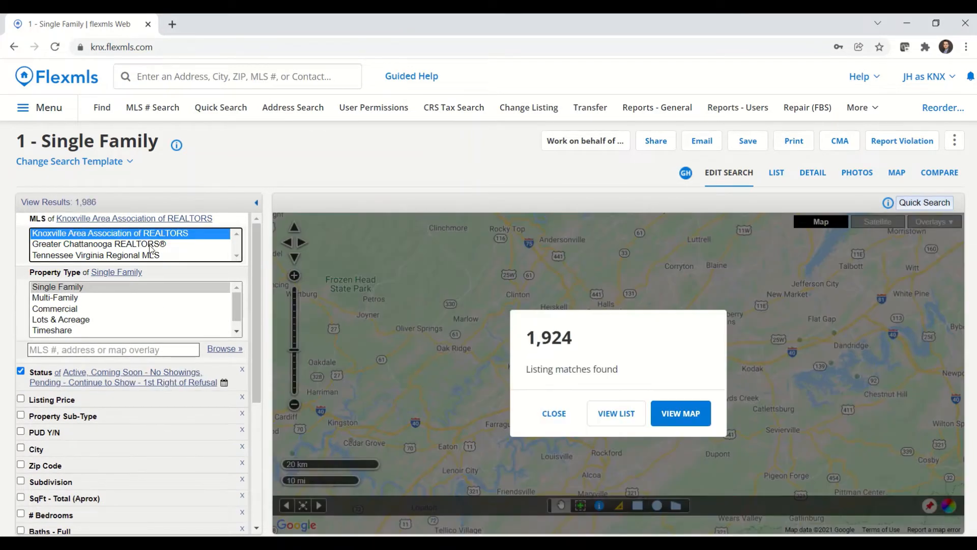
click(151, 246)
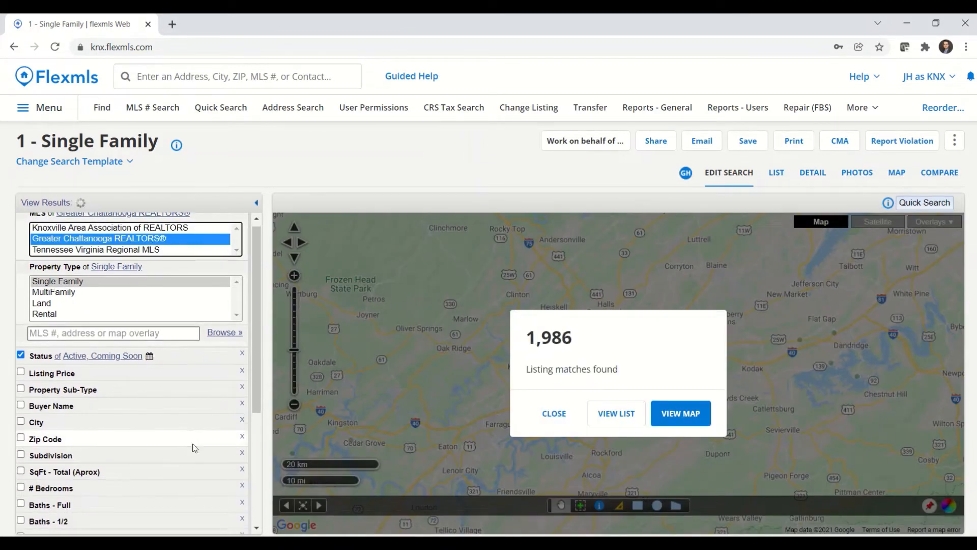
scroll(194, 448, down, 3)
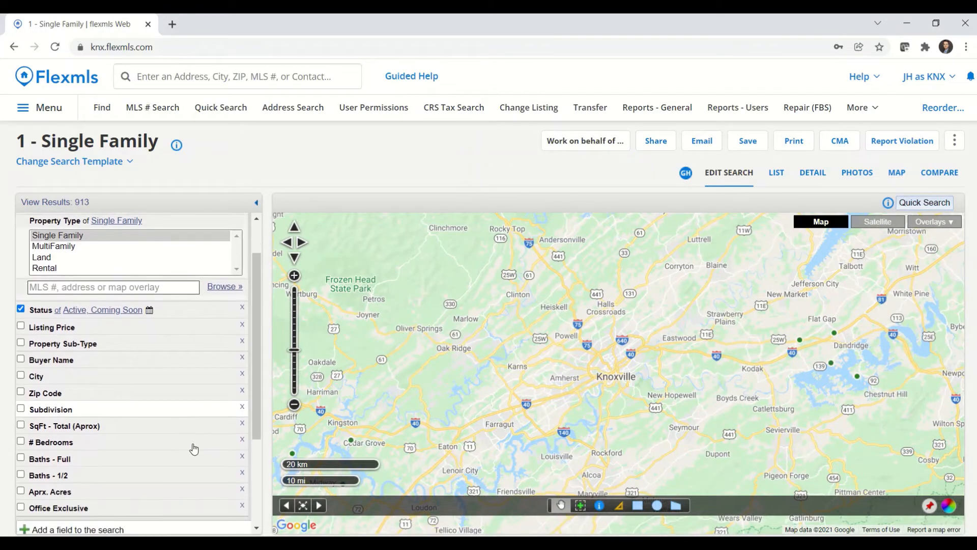
scroll(193, 447, down, 3)
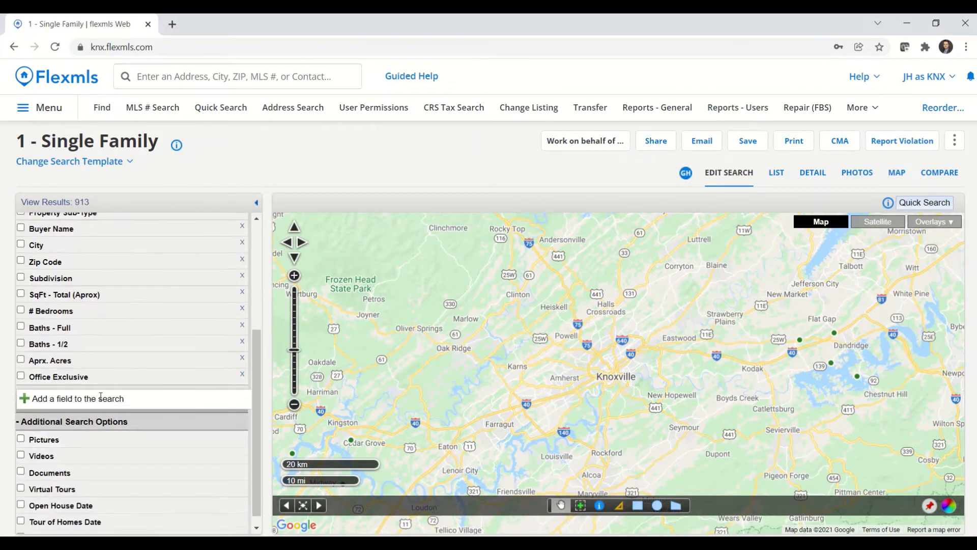
click(79, 397)
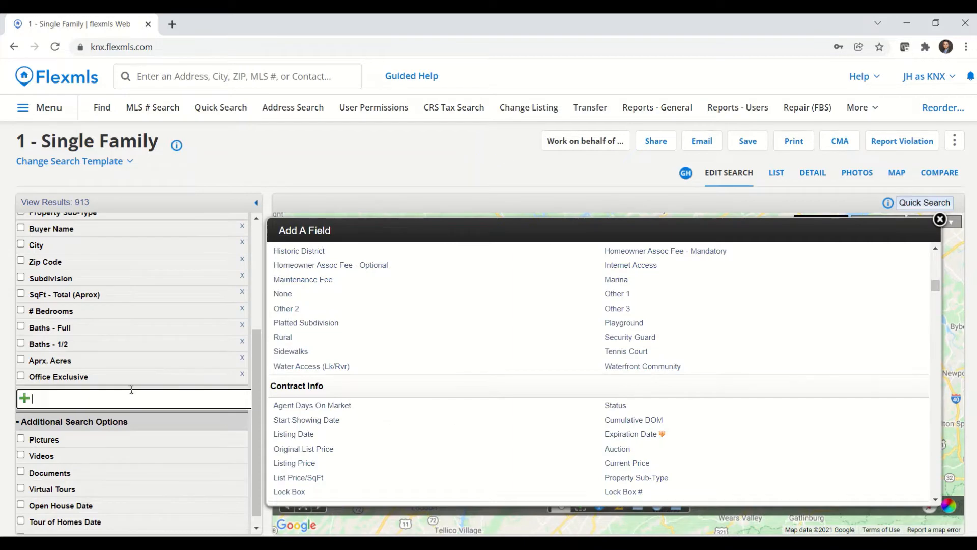
scroll(497, 389, up, 7)
scroll(499, 390, up, 6)
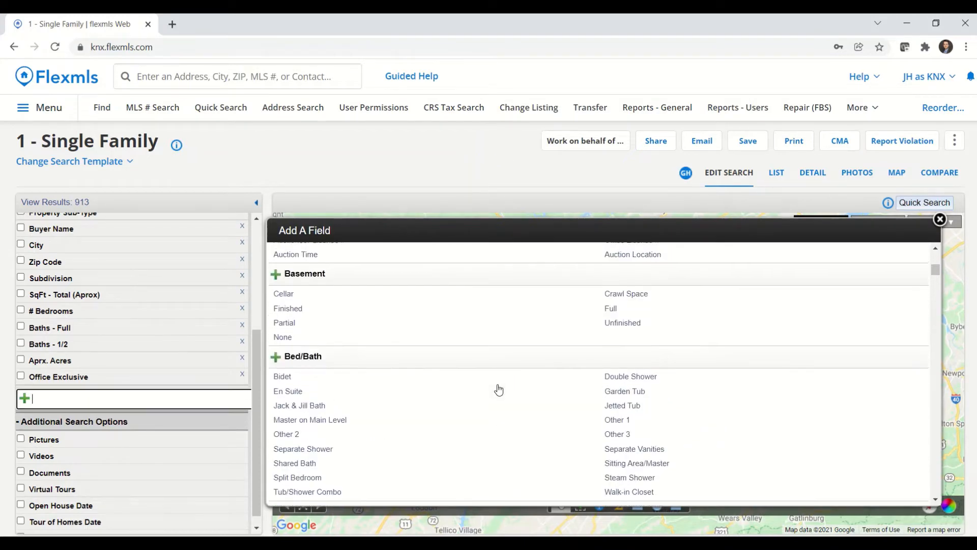
scroll(499, 390, up, 2)
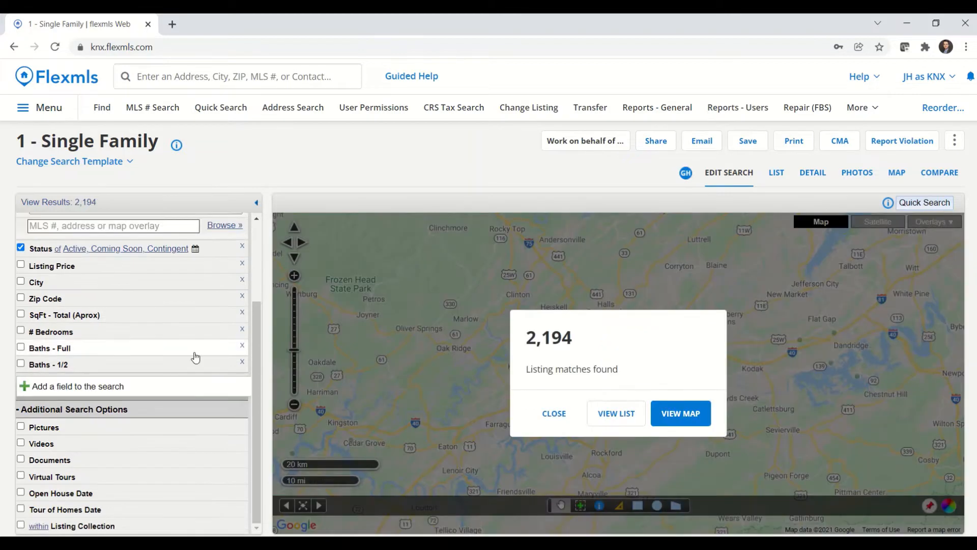
Add Knoxville Area Association of REALTORS and Tennessee Virginia Regional MLS to the MLS selection alongside Greater Chattanooga REALTORS®.
scroll(196, 352, up, 3)
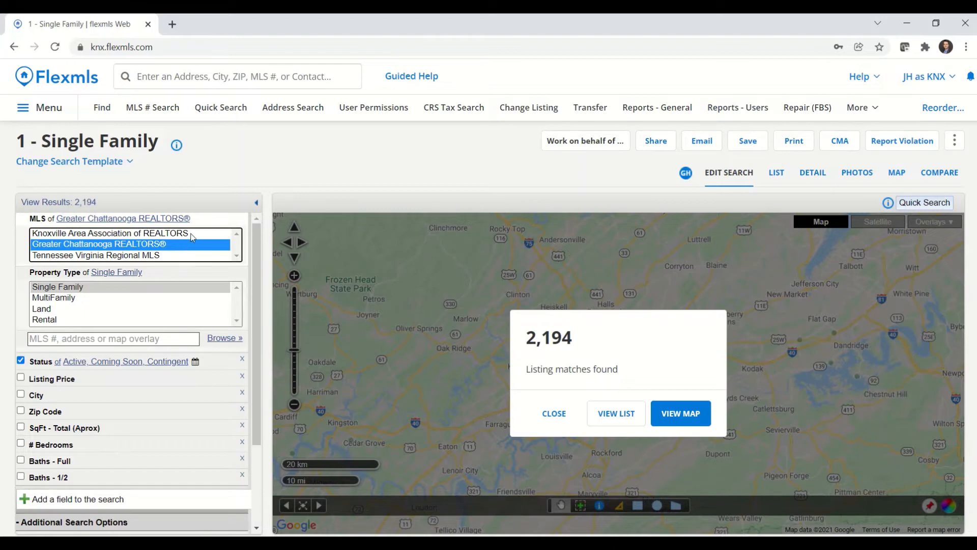
ctrl+click(175, 234)
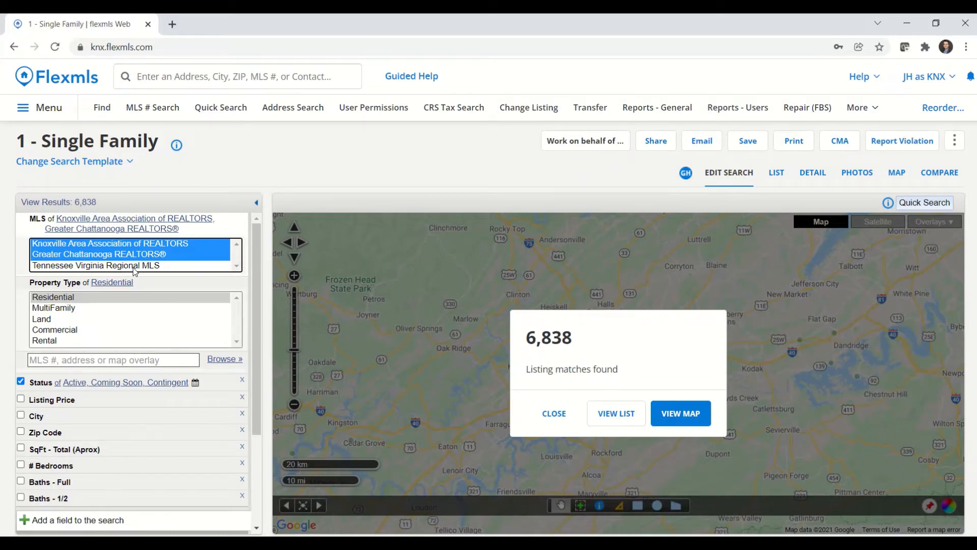
ctrl+click(134, 266)
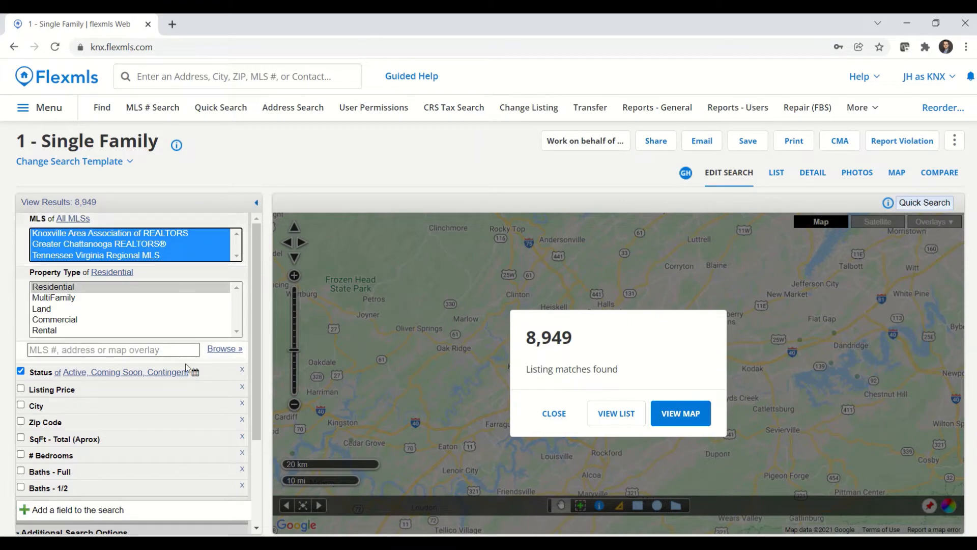
Review the search fields shared by all three MLSs and browse the additional fields available for the combined search.
scroll(174, 427, down, 2)
scroll(174, 431, down, 2)
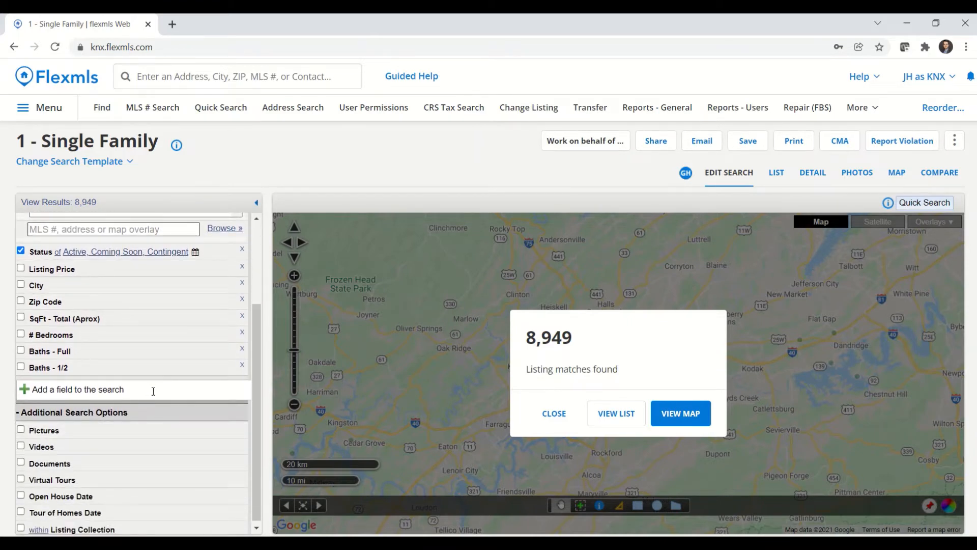
scroll(153, 341, up, 3)
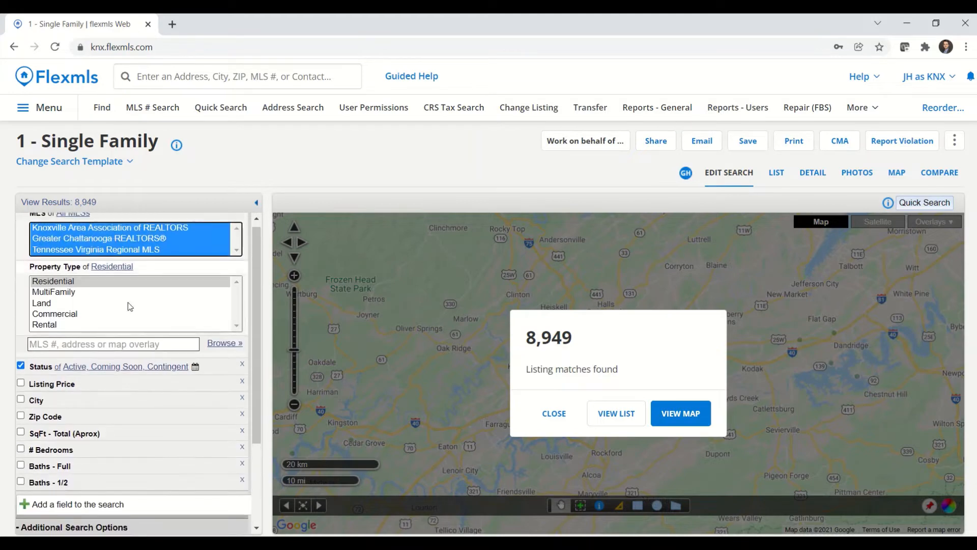
scroll(147, 392, down, 3)
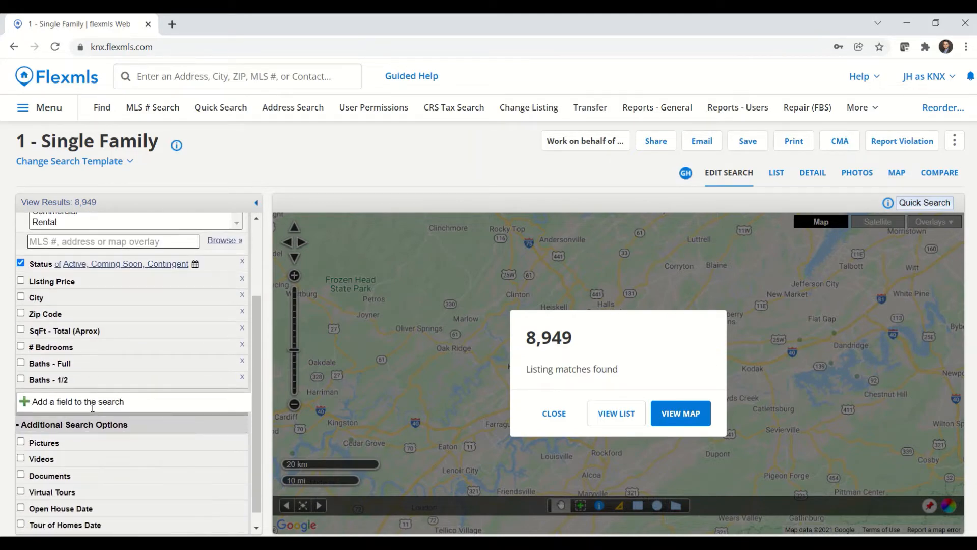
click(92, 402)
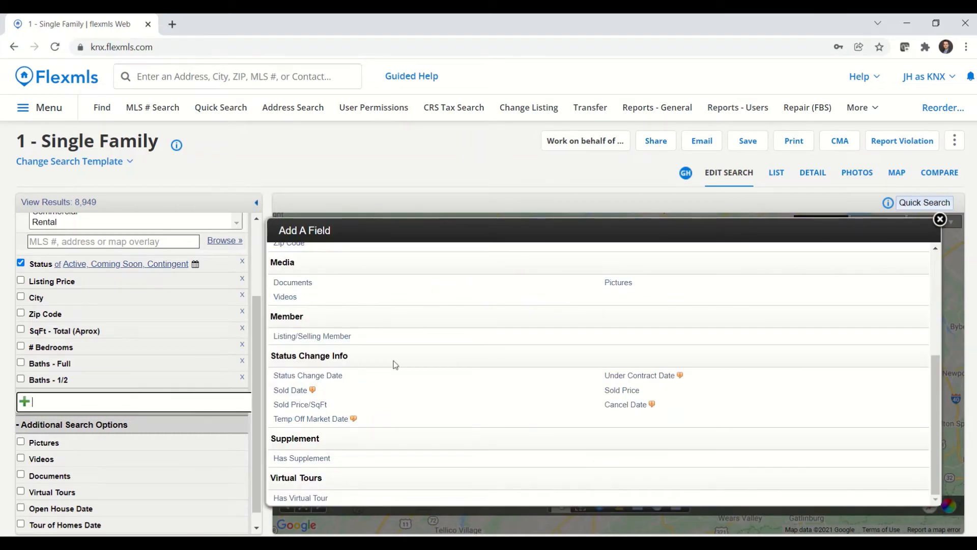
scroll(396, 364, up, 3)
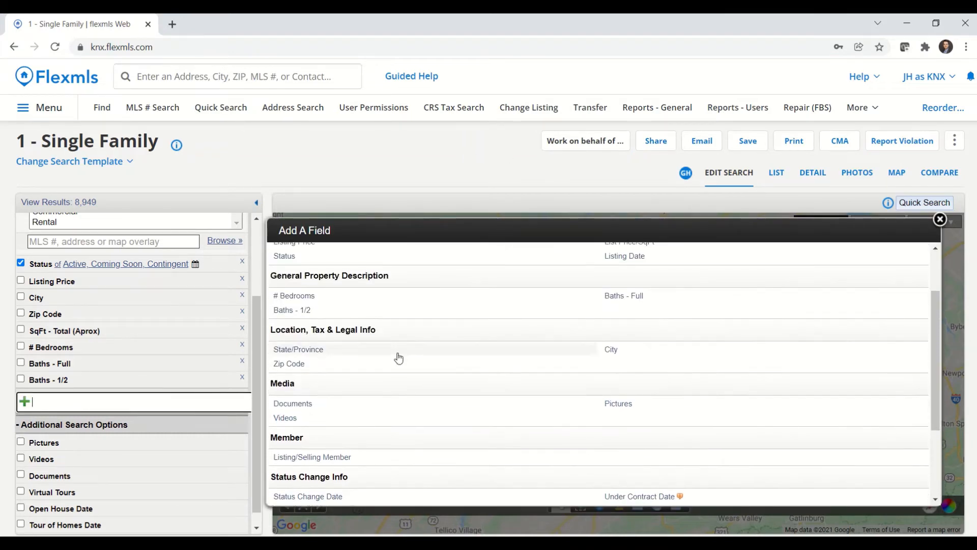
scroll(400, 346, up, 2)
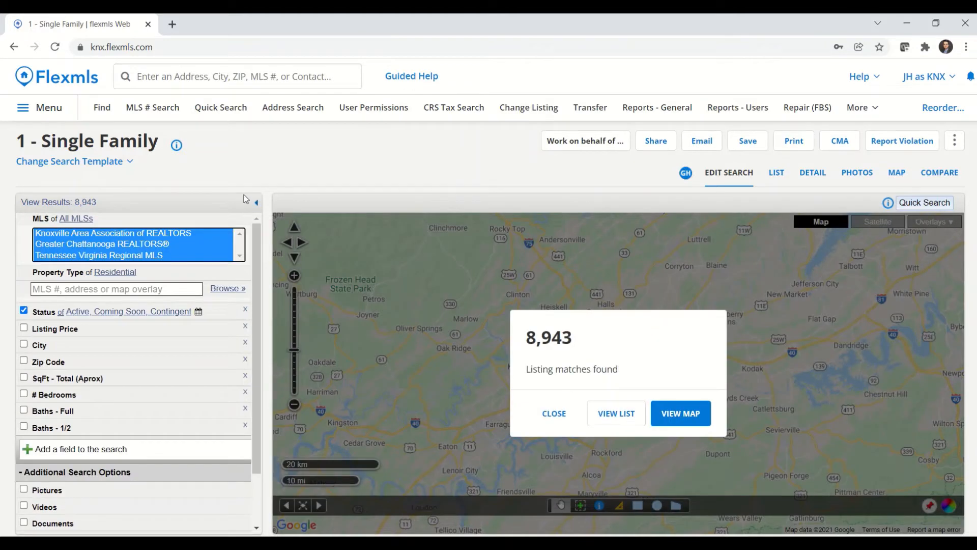
Limit the search to Tennessee Virginia Regional MLS and examine the detail report of the first listing in the results.
click(148, 256)
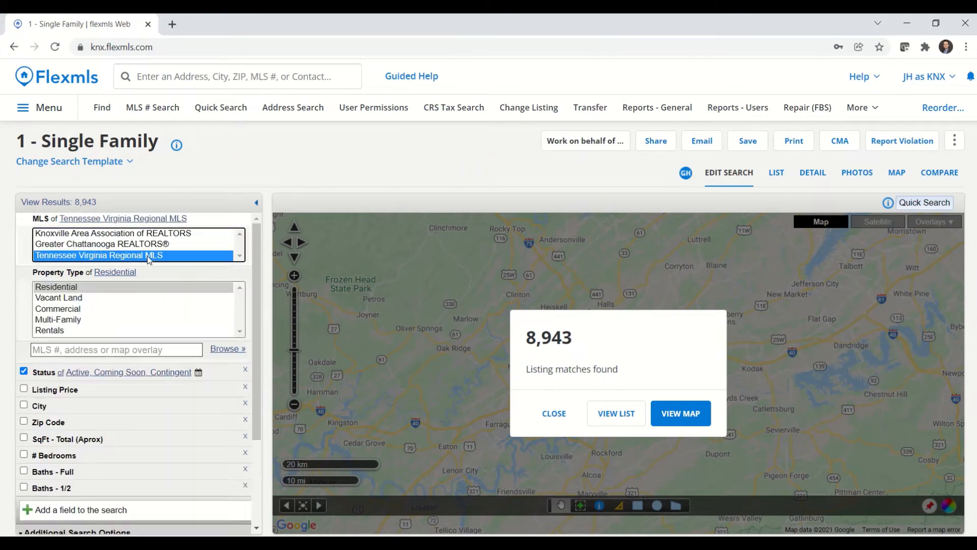
click(811, 174)
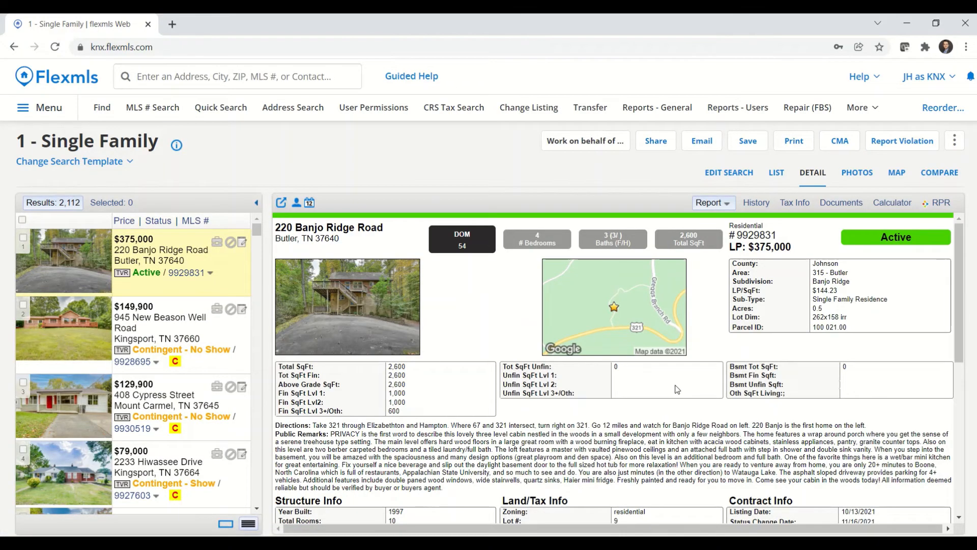
scroll(661, 403, down, 1)
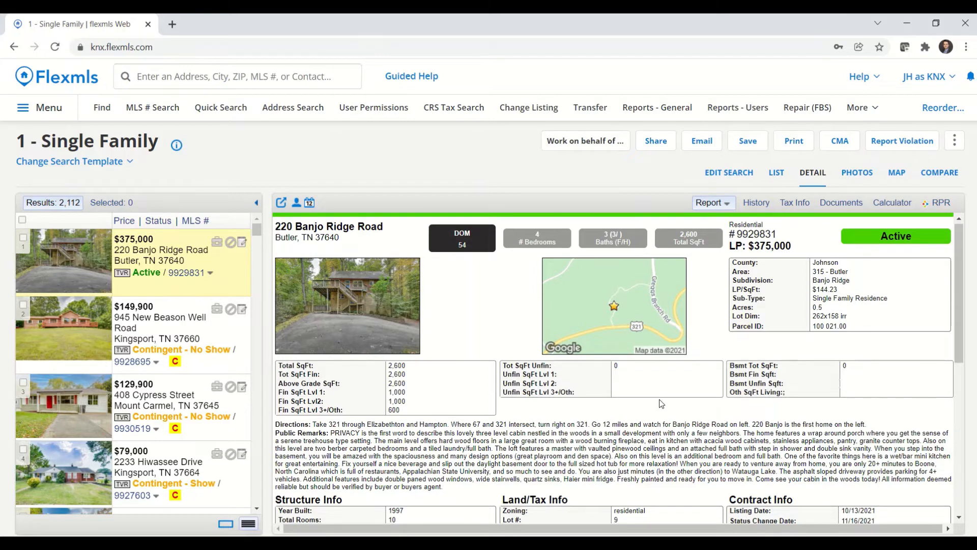
scroll(661, 404, down, 1)
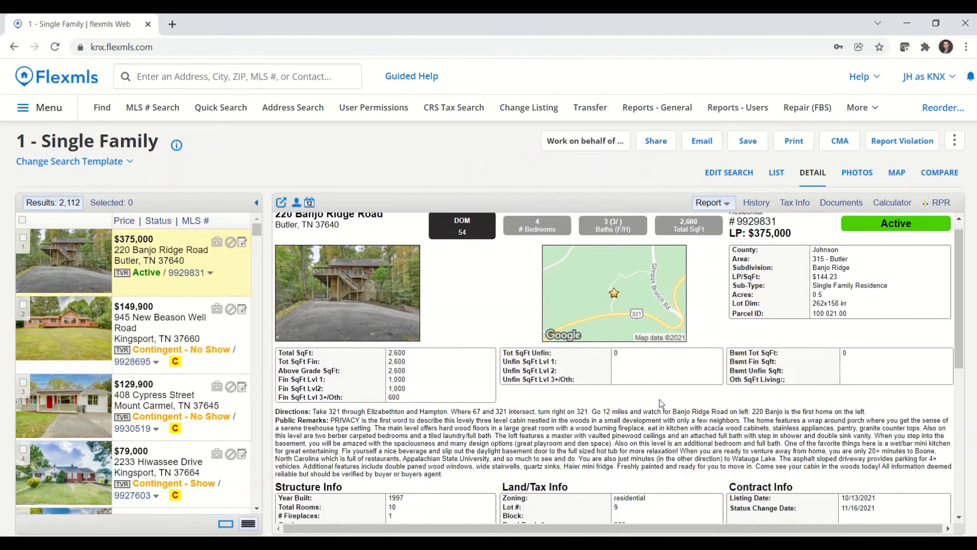
scroll(660, 402, down, 1)
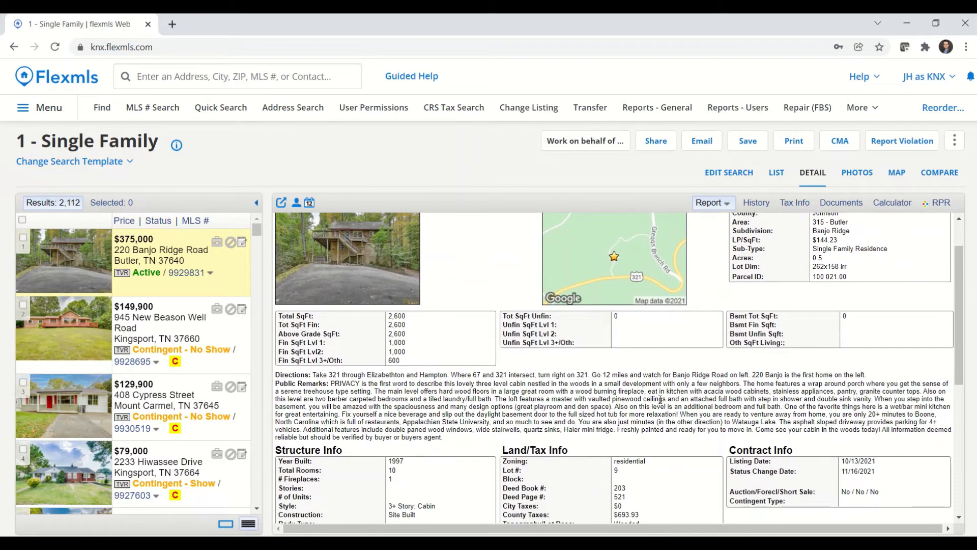
scroll(660, 399, down, 2)
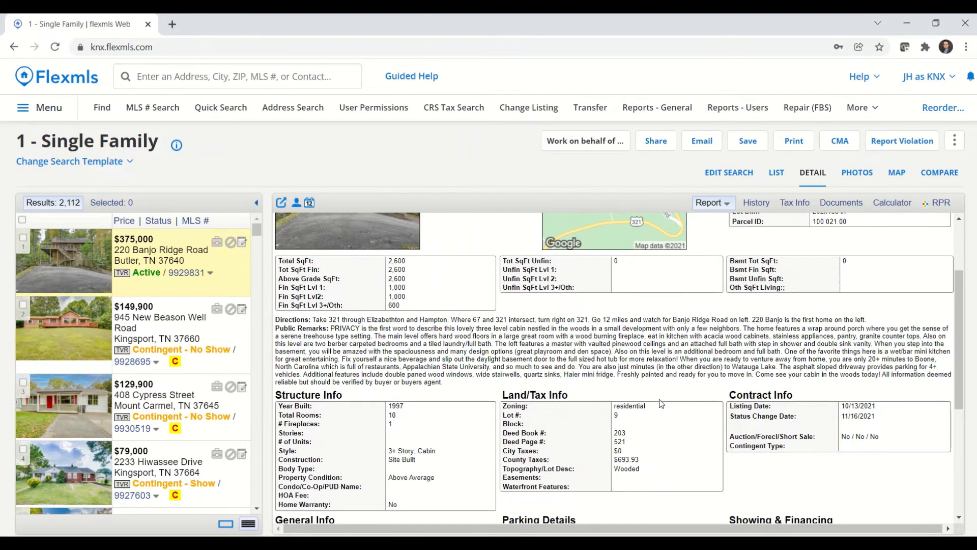
scroll(661, 404, down, 3)
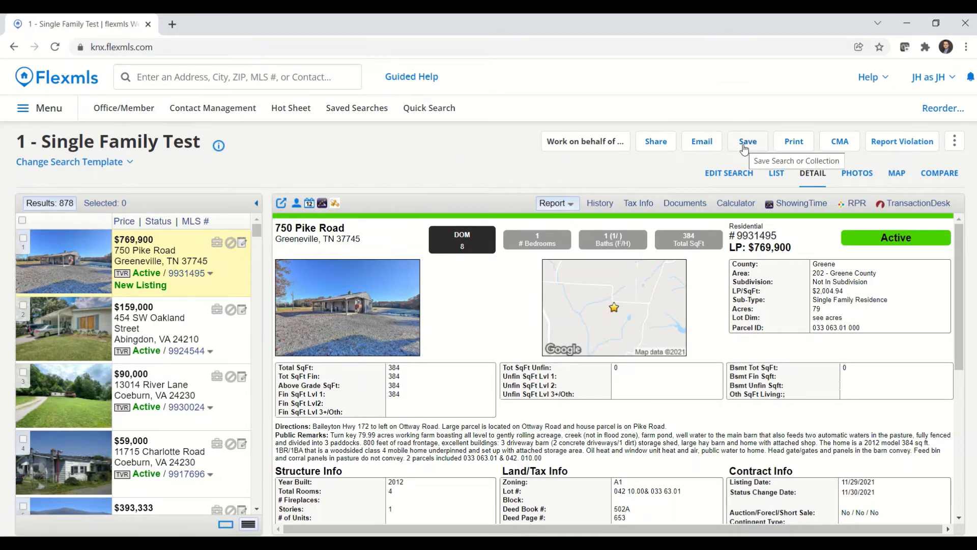
Switch to the client portal's Property Search window and open the Data Source choices in its filters.
click(424, 542)
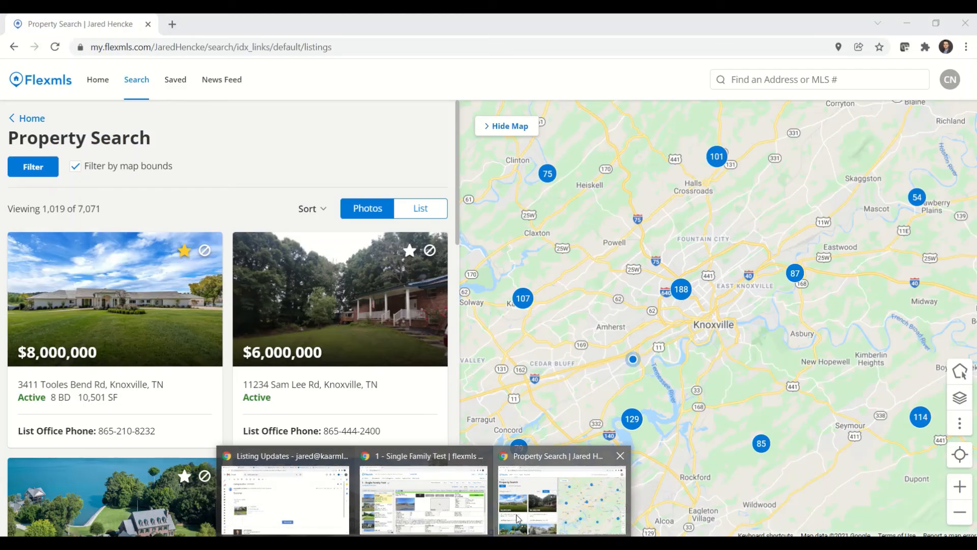
click(562, 499)
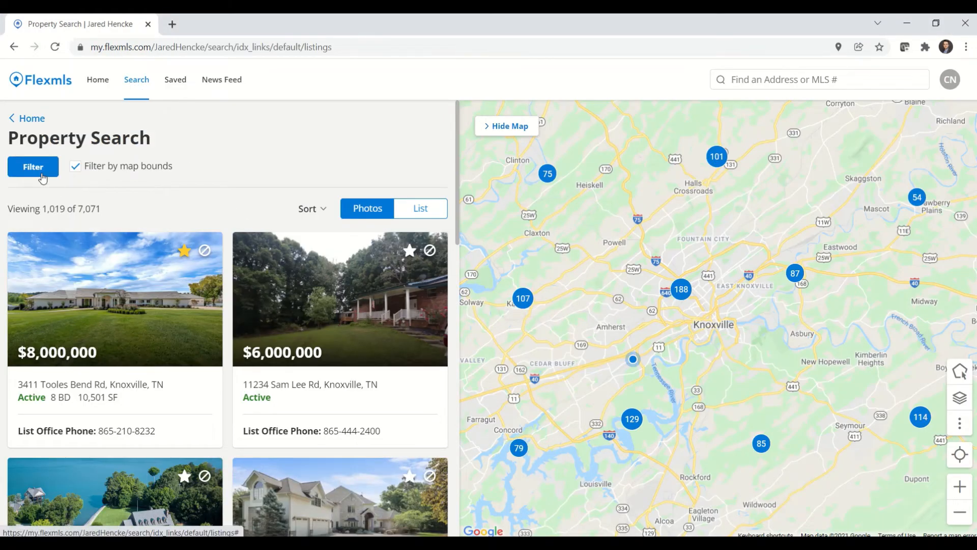
click(38, 172)
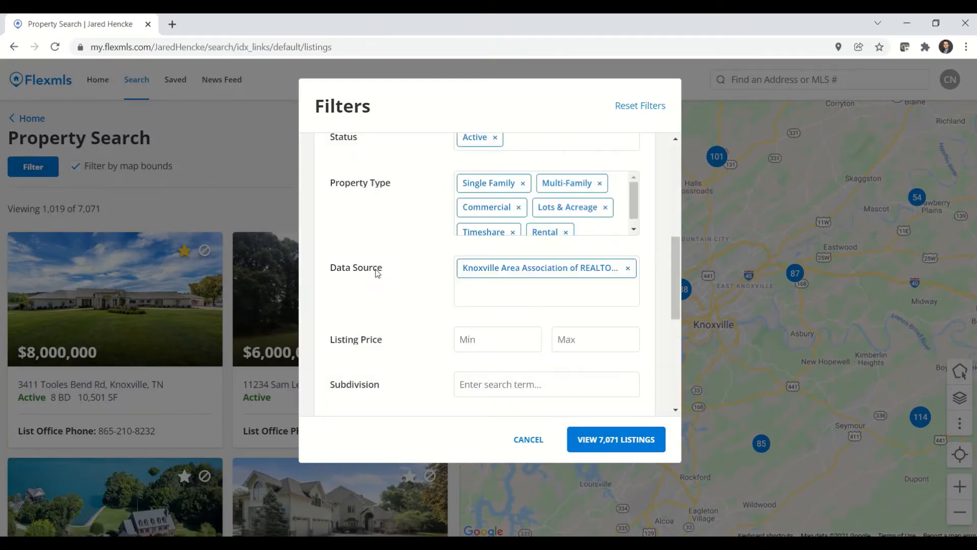
click(520, 293)
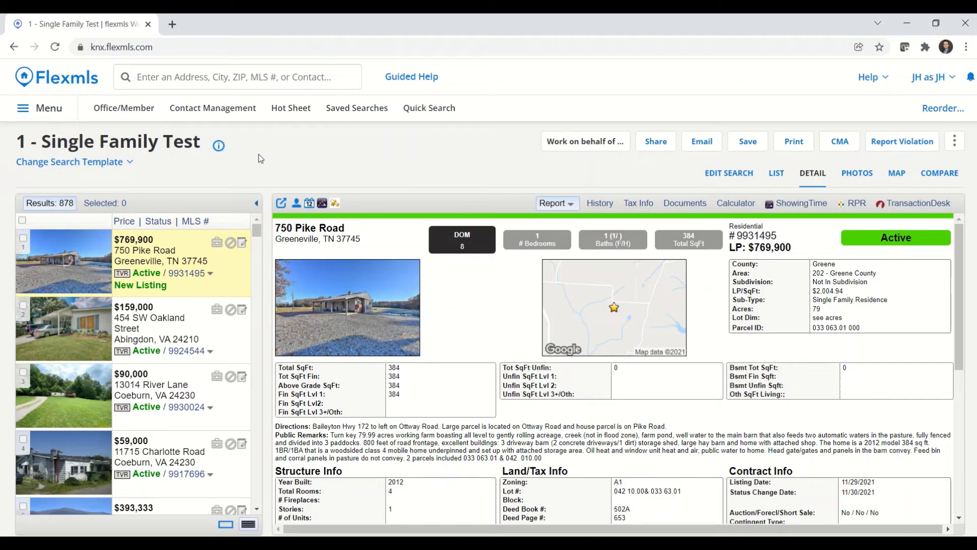
Open the General Preferences and examine the default MLS choices for quick searches.
click(30, 111)
scroll(199, 413, down, 6)
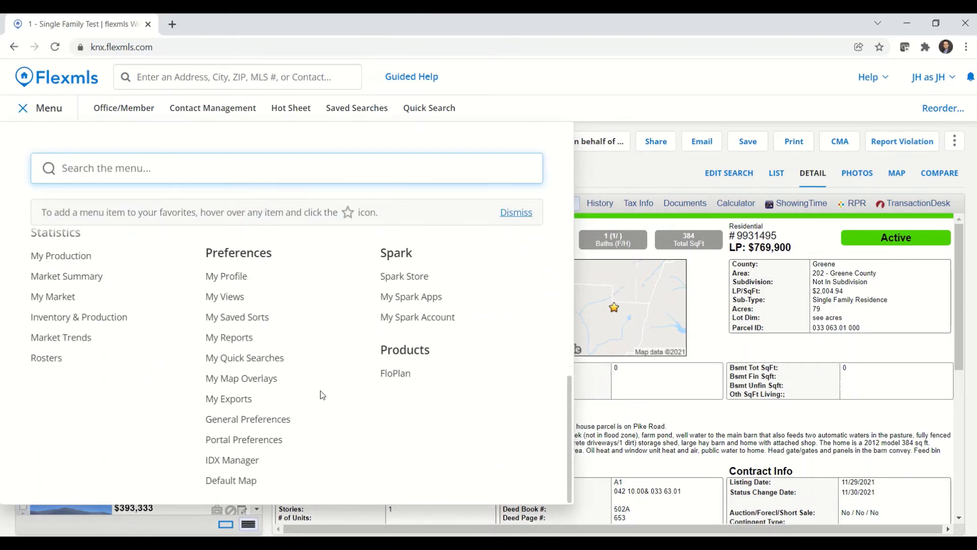
click(280, 421)
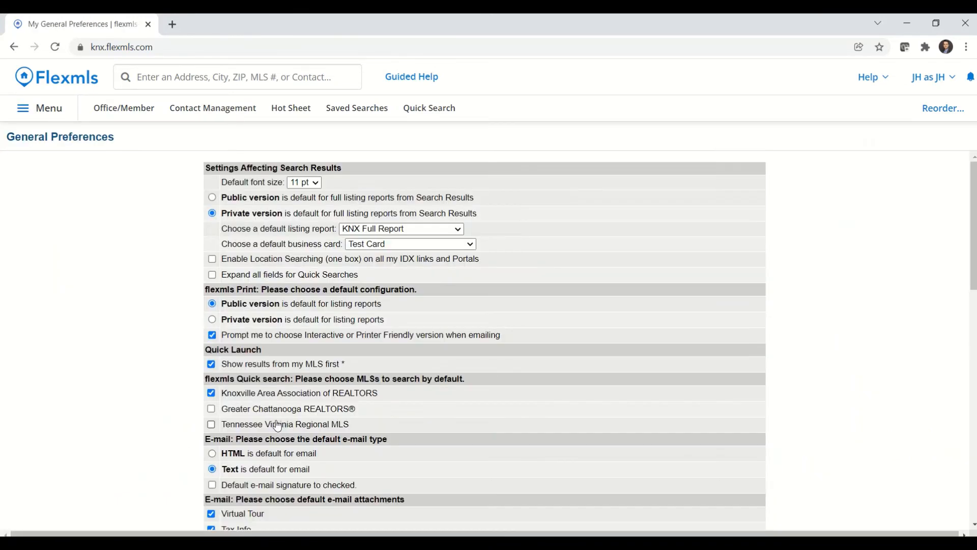
scroll(148, 362, down, 3)
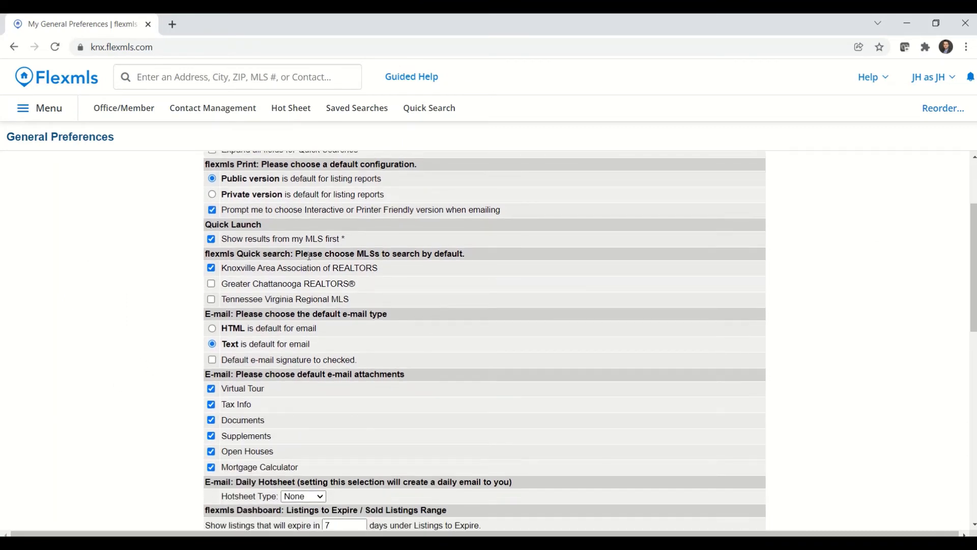
Open the 1 - Single Family Test quick search.
click(407, 118)
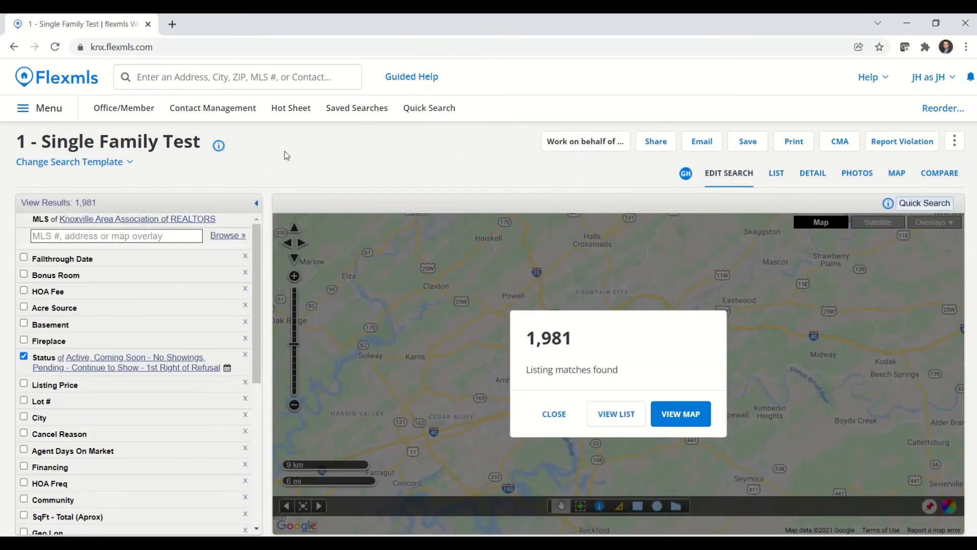
Open the General Preferences and examine the Quick Launch option for showing results from the user's own MLS first.
click(63, 108)
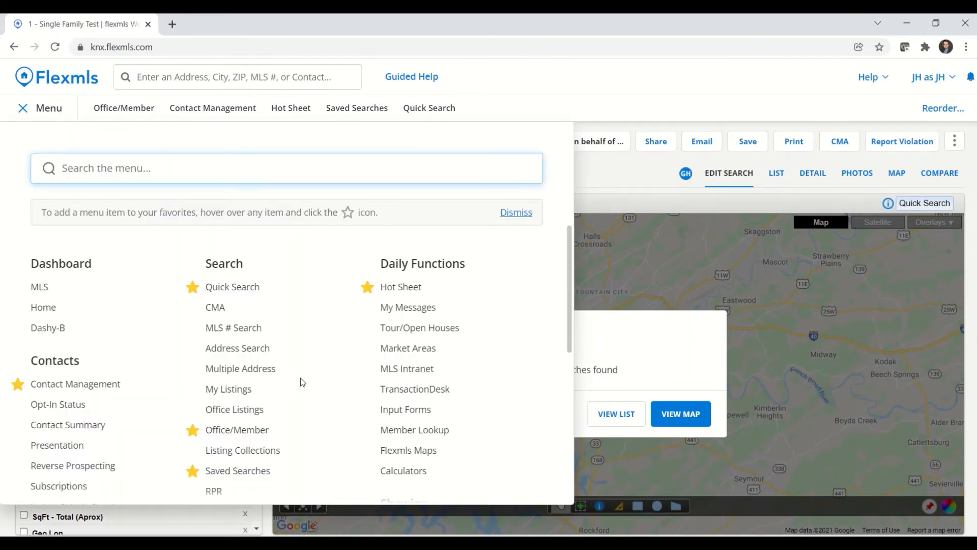
scroll(300, 378, down, 6)
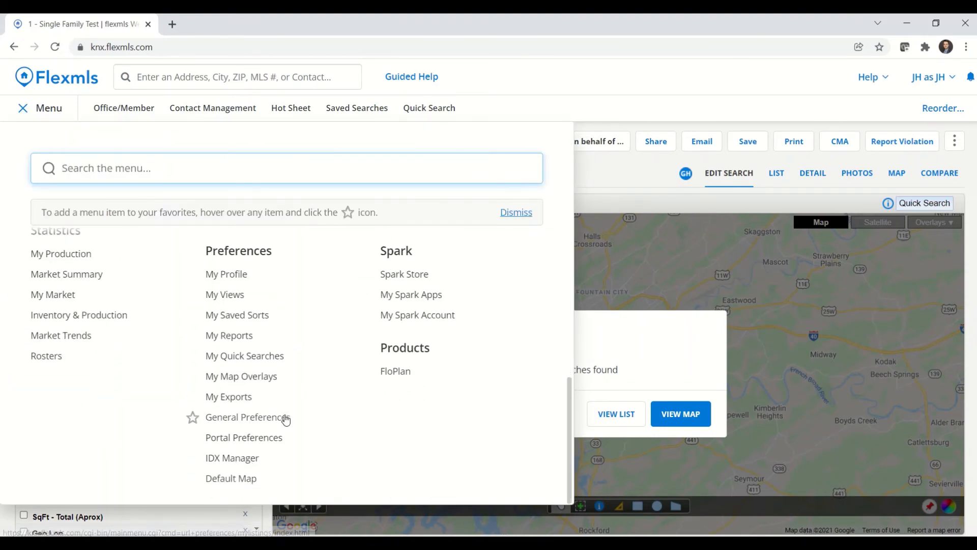
click(285, 419)
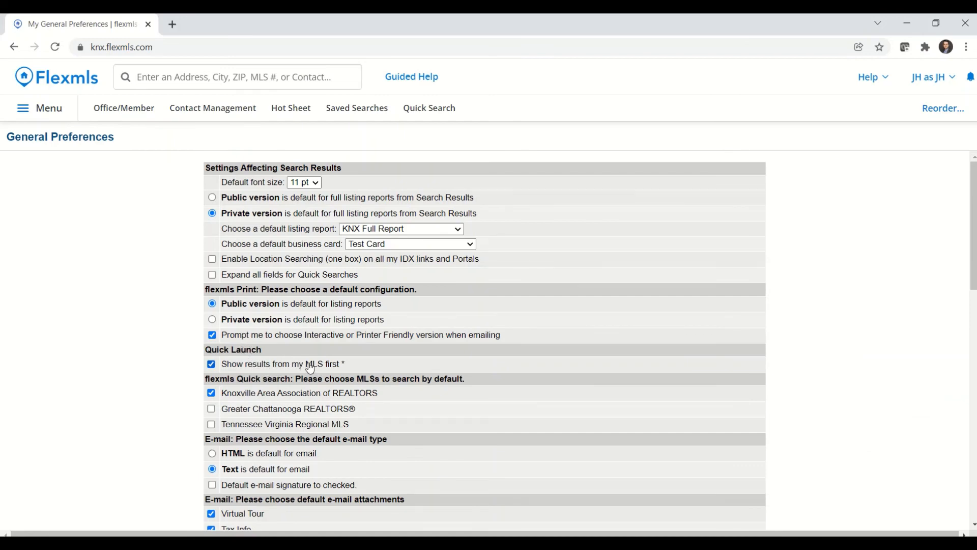
Look up MLS number 1106235 in the Quick Launch search, compare the suggested listings, and close the suggestions.
click(273, 77)
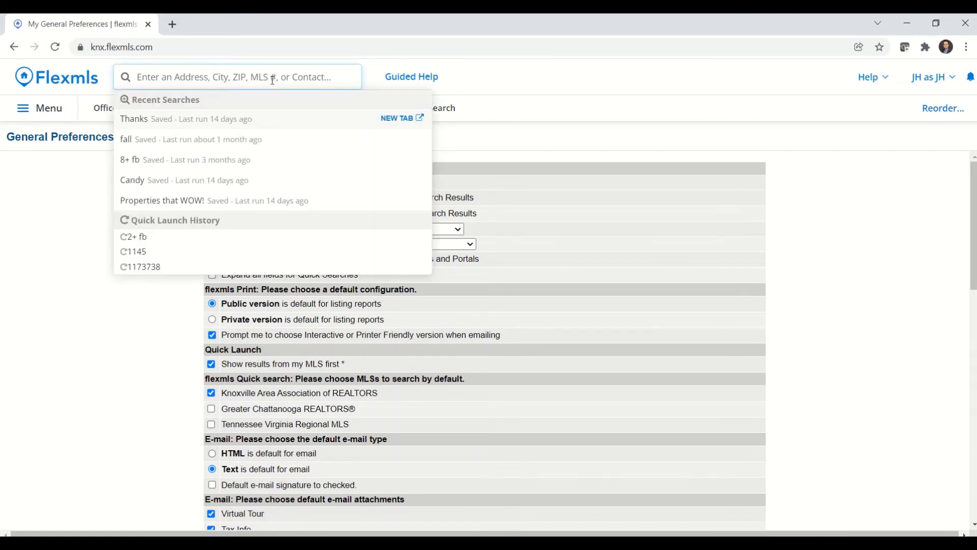
text(1106235)
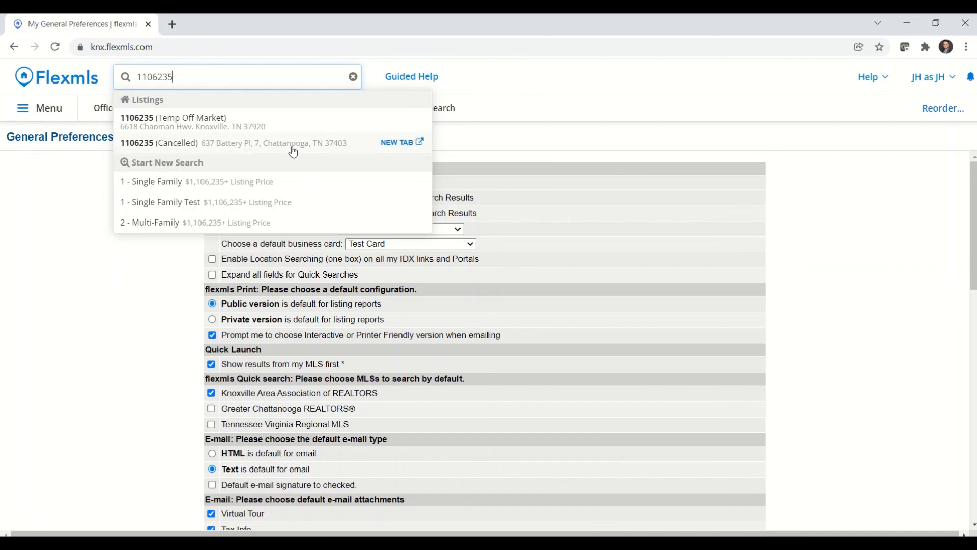
click(160, 309)
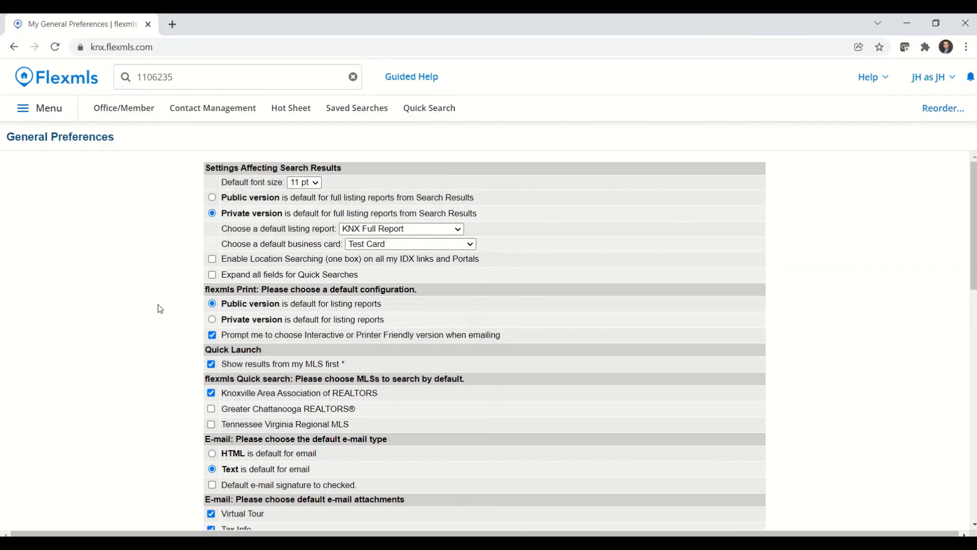